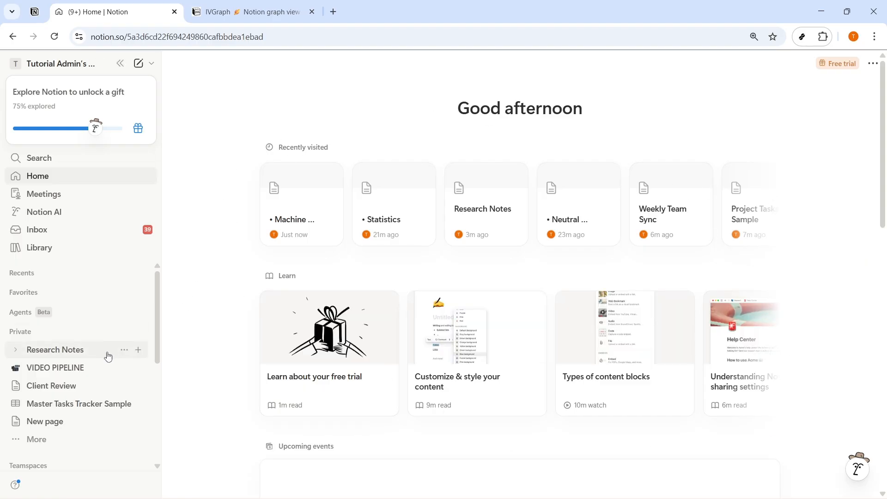
Step: Open the private Research Notes page and go to its Machine Learning subpage
click(57, 354)
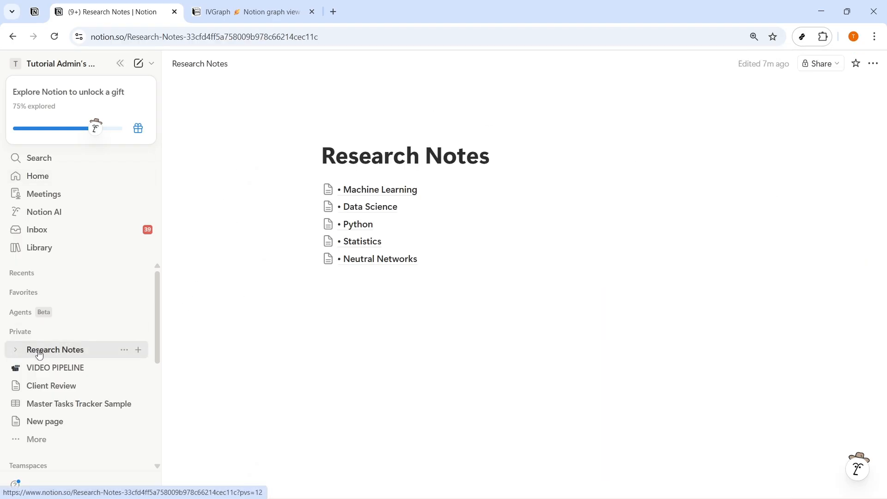
triple_click(483, 156)
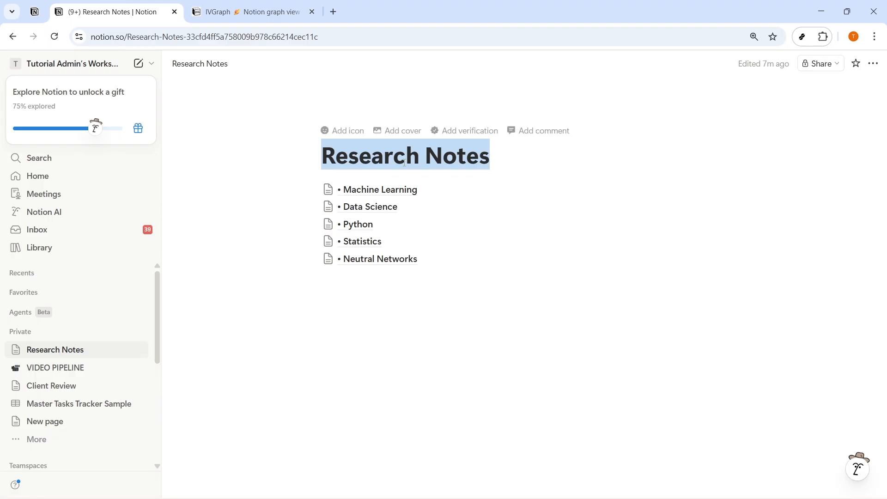
mouse_move(387, 195)
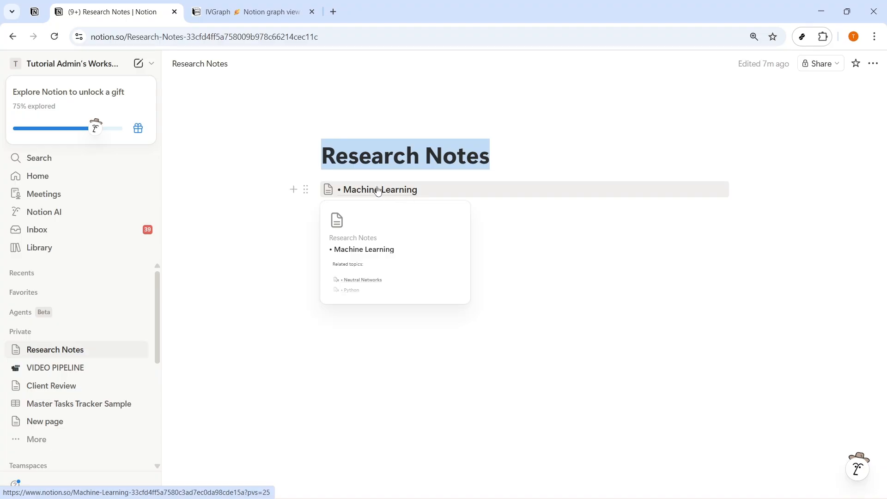
click(376, 190)
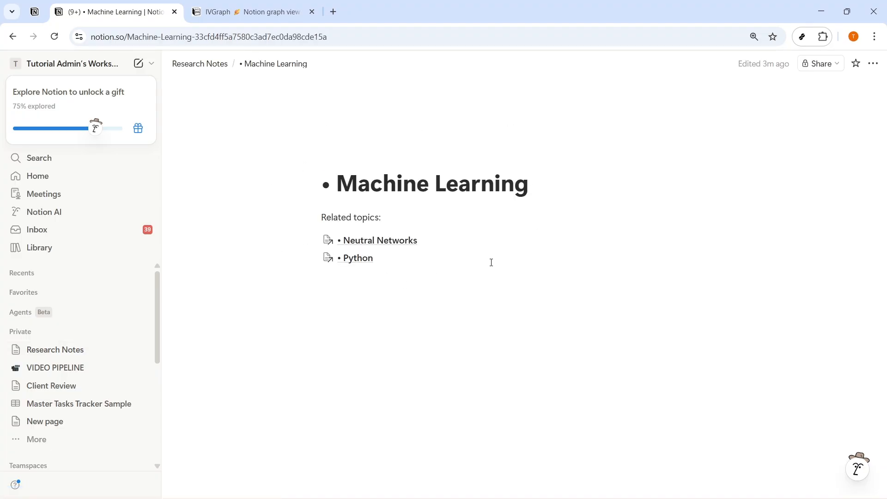
Step: Examine the Machine Learning page's title and the page links under its related topics
drag(536, 187, 335, 179)
double_click(354, 218)
triple_click(355, 218)
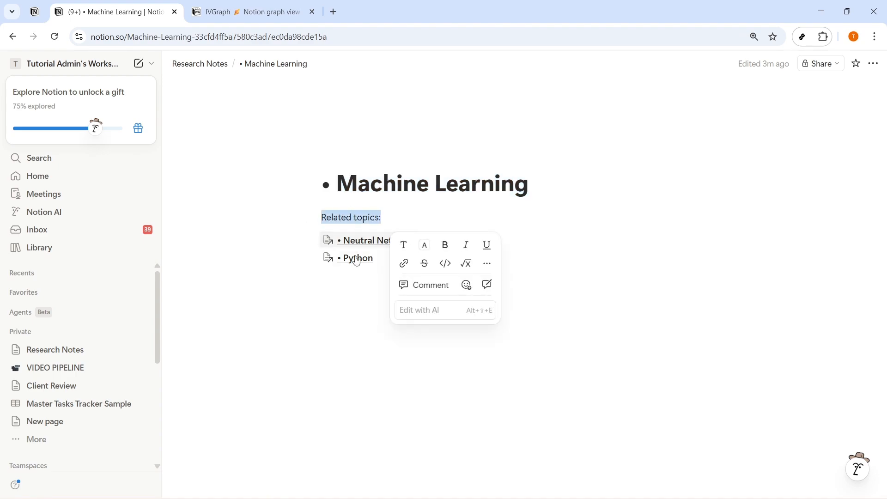
click(360, 283)
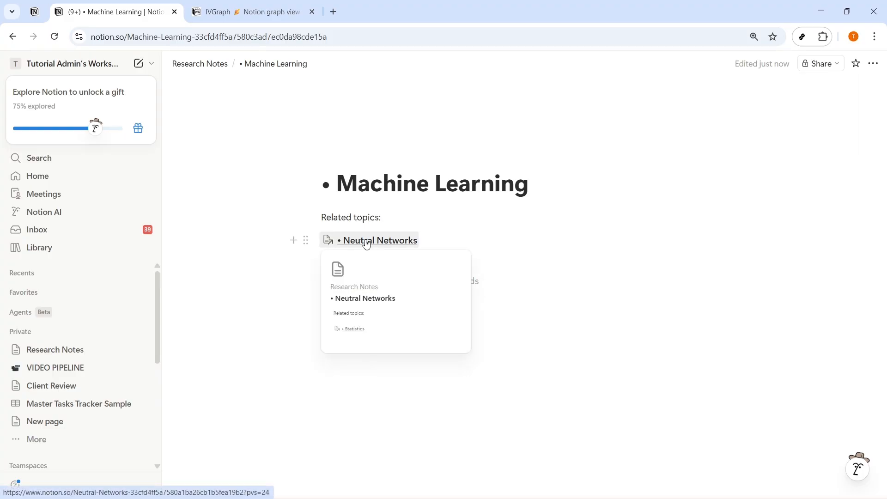
Step: Follow the Neutral Networks and Python links from the Machine Learning page, returning to Research Notes after each
mouse_move(363, 260)
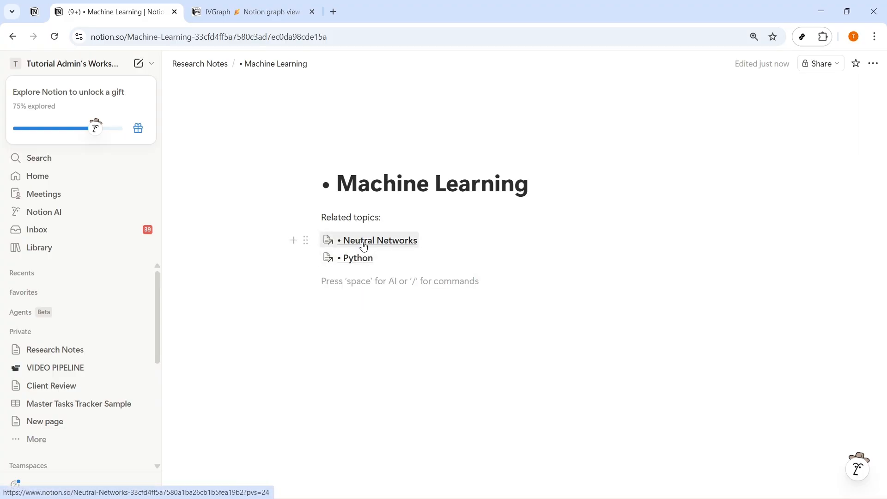
click(362, 241)
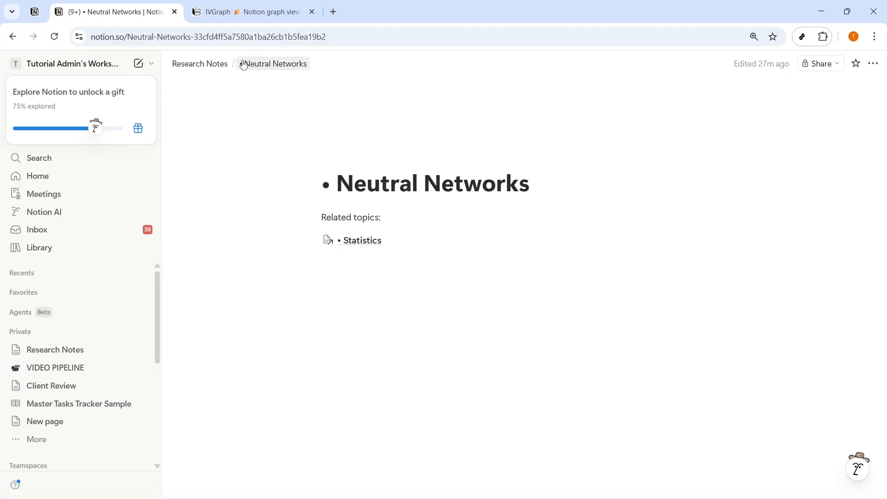
click(205, 64)
click(376, 190)
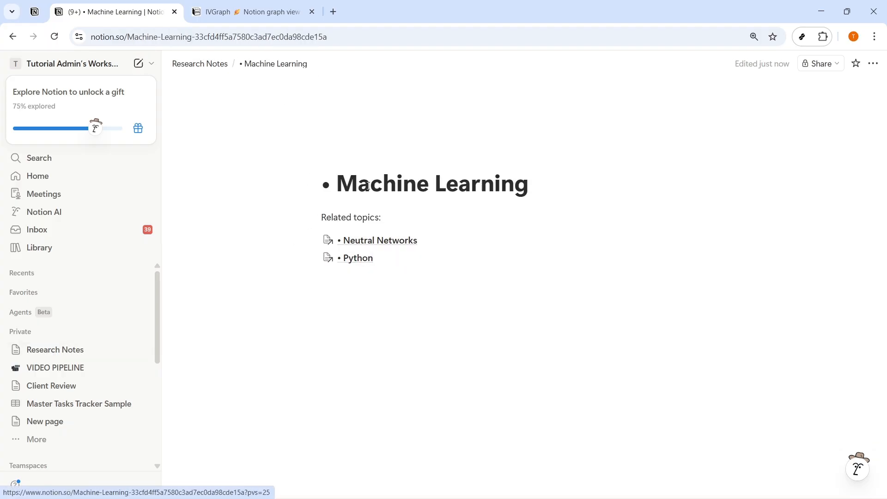
click(359, 258)
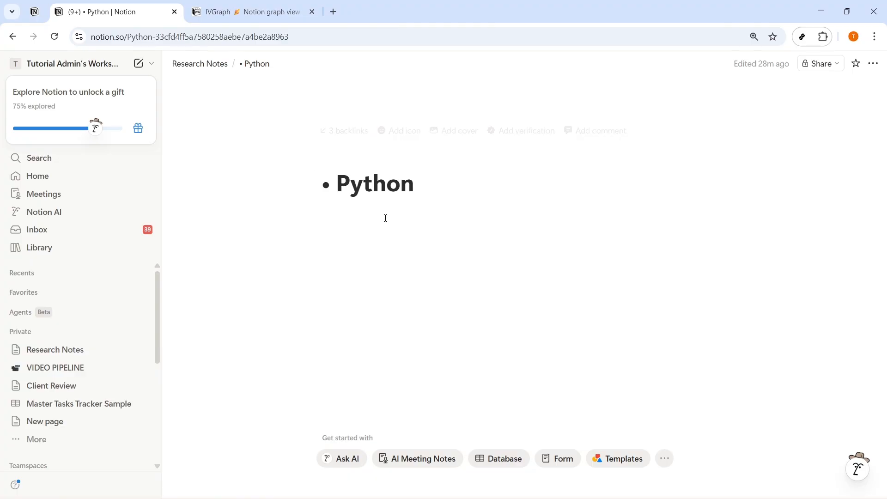
click(199, 64)
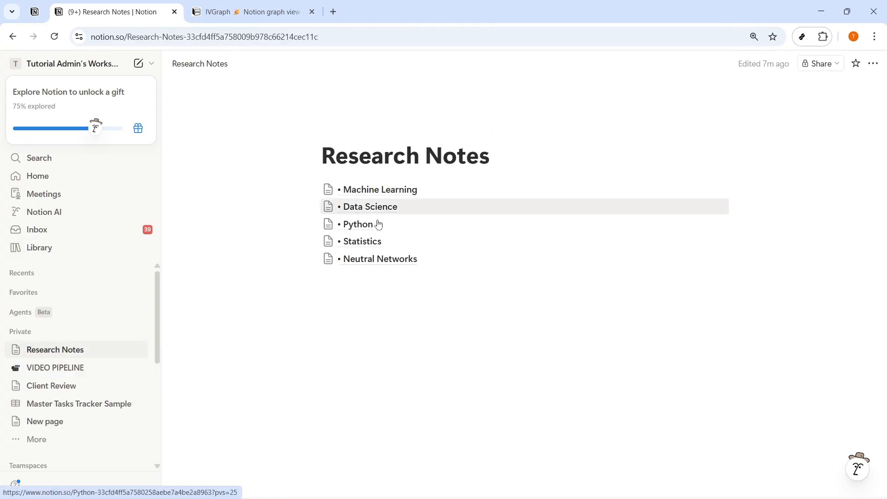
Step: Open the Machine Learning page and add a page mention linking to Research Notes' Statistics page below the Python link
click(373, 193)
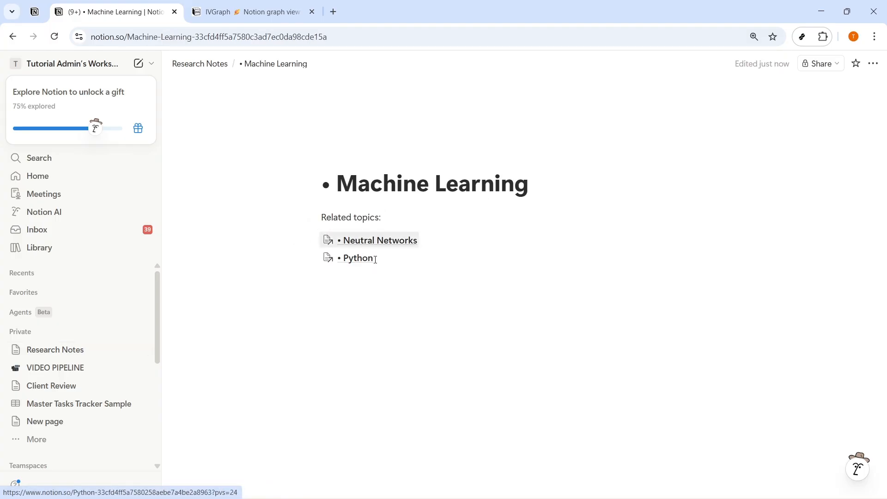
click(351, 281)
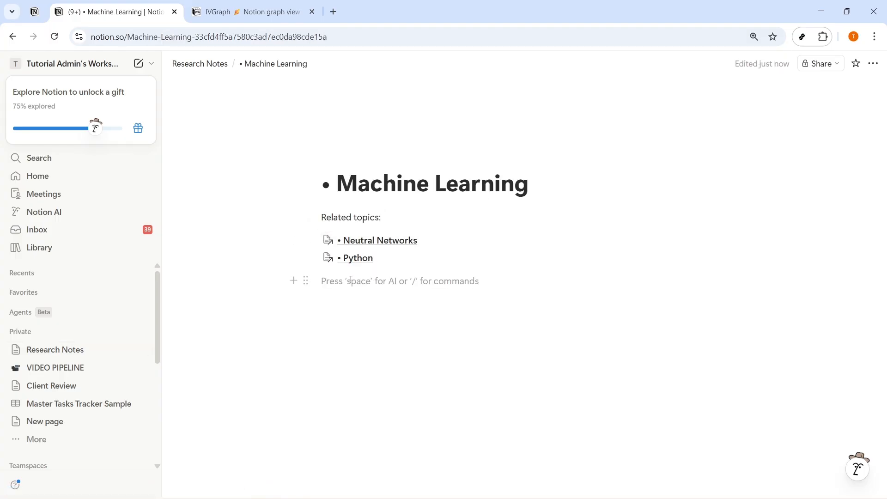
text(@)
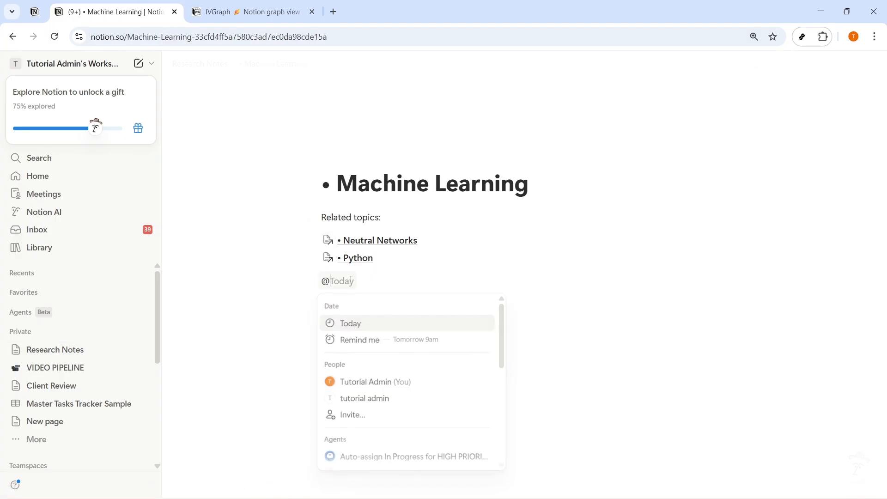
text(stat)
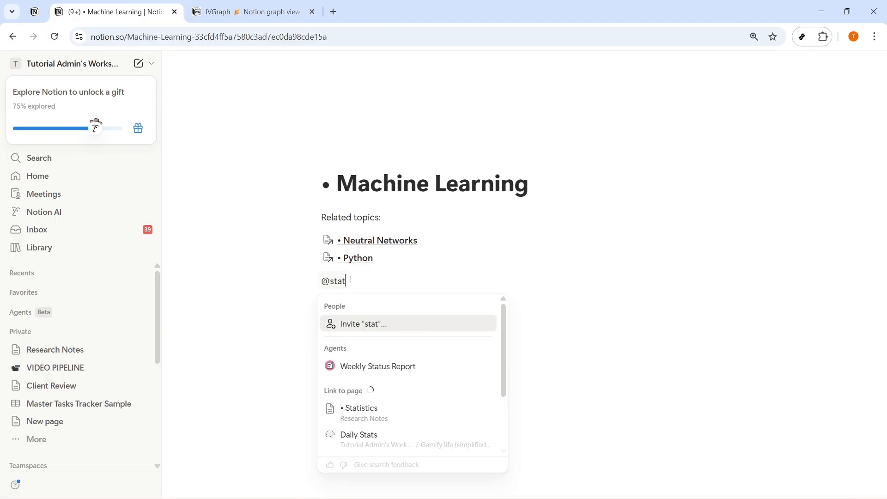
text(istics)
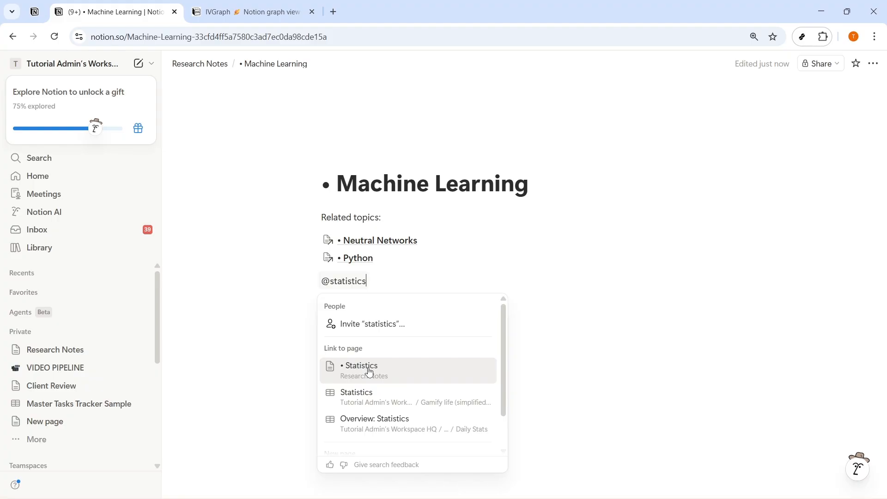
click(366, 381)
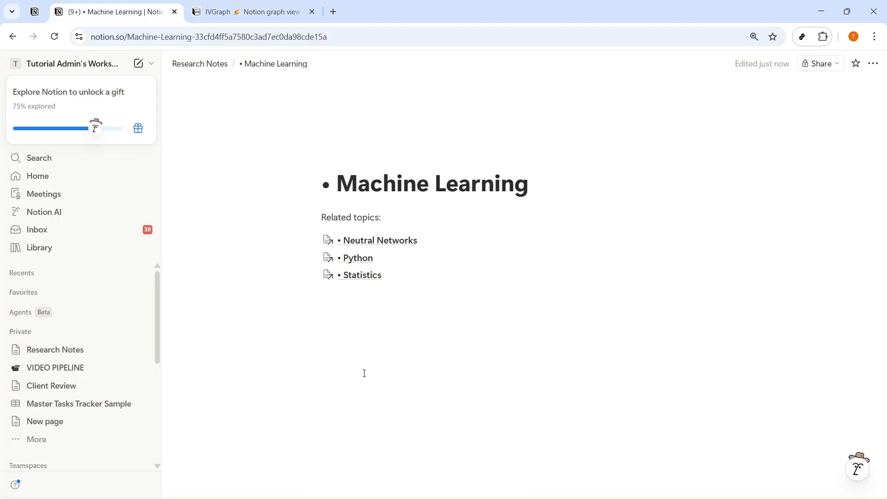
Step: Add a page mention linking to Neutral Networks below the Statistics link on the Machine Learning page
click(388, 288)
text(@)
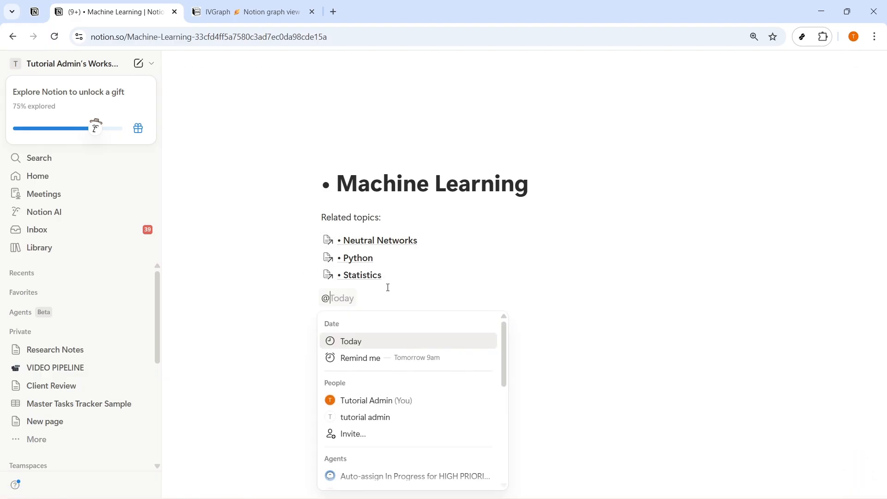
text(neutae)
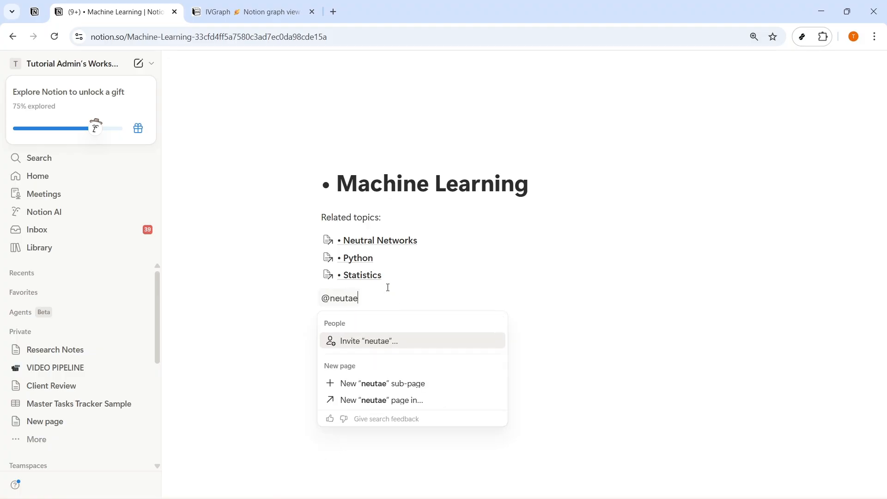
key(BackSpace)
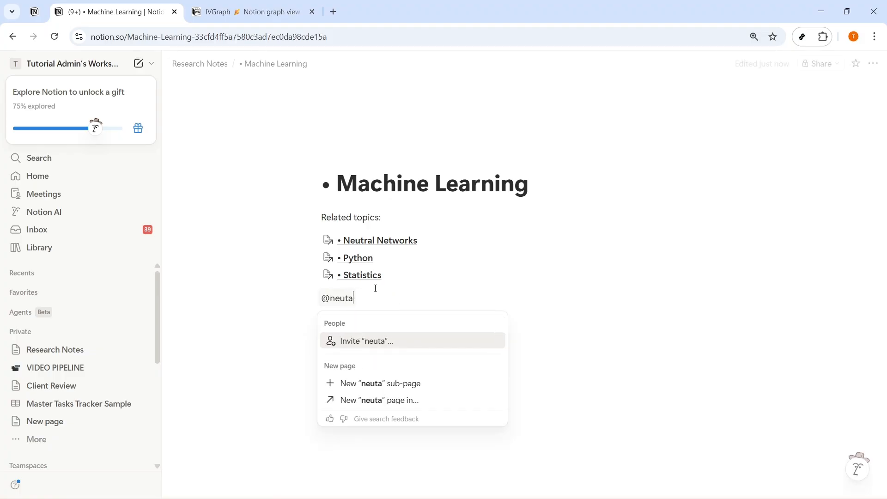
key(BackSpace)
text(ra)
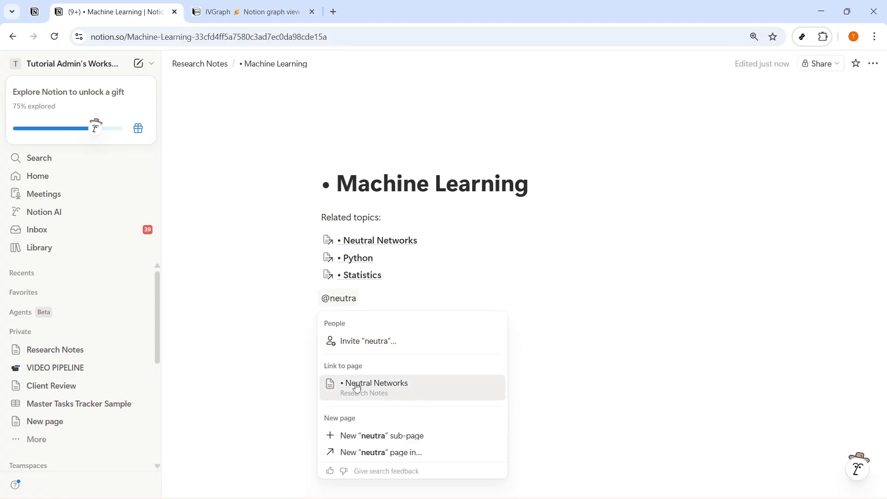
click(383, 392)
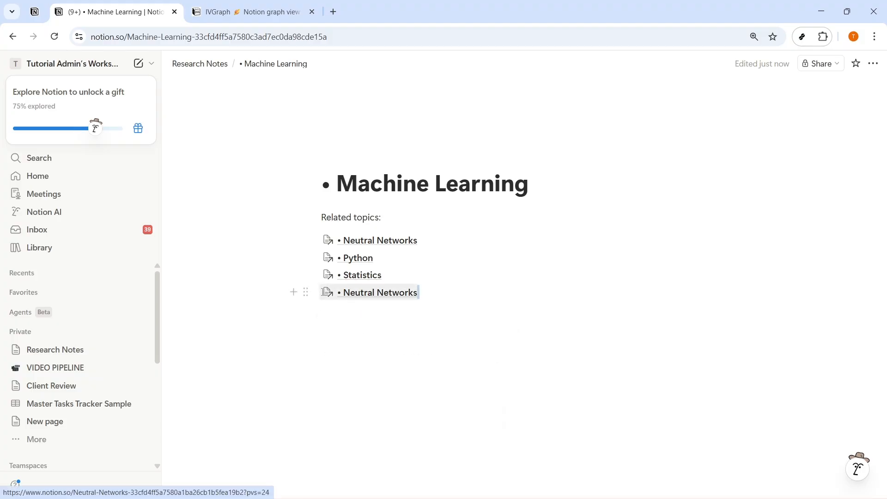
Step: Follow the newly added Neutral Networks link and return to the Research Notes page
click(414, 293)
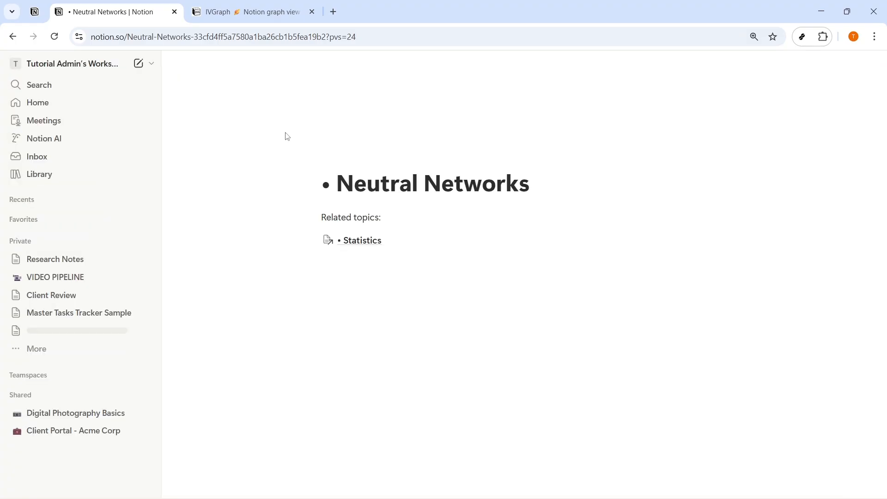
click(82, 260)
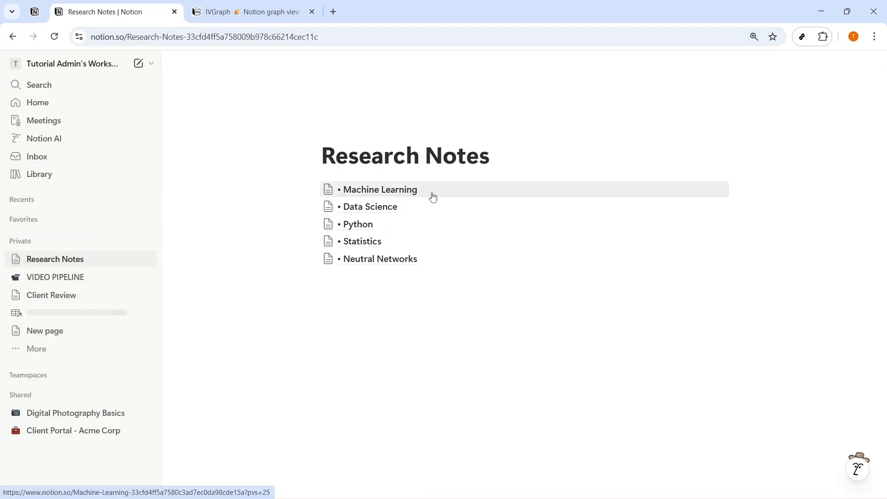
Step: Switch to the IVGraph website at ivgraph.com and start logging in with Notion
key(ctrl+Tab)
key(ctrl+l)
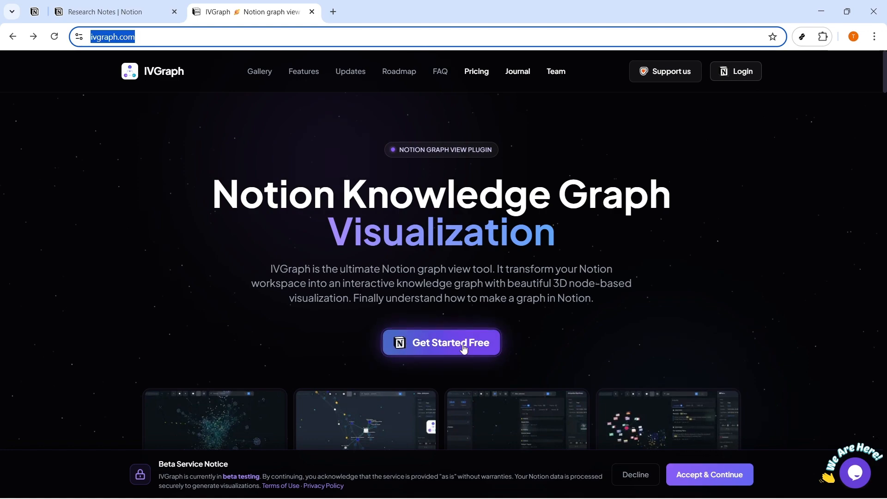
click(738, 72)
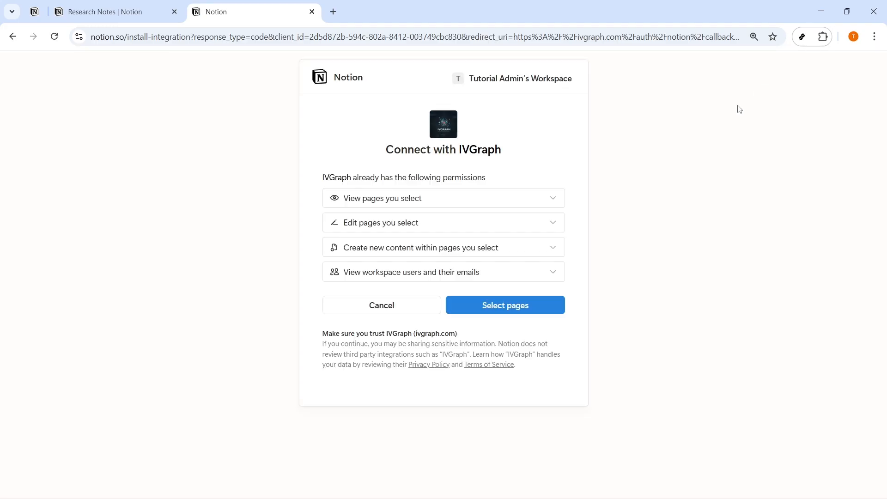
Step: Examine the details of each permission IVGraph has for pages, content and workspace users
click(493, 205)
click(493, 208)
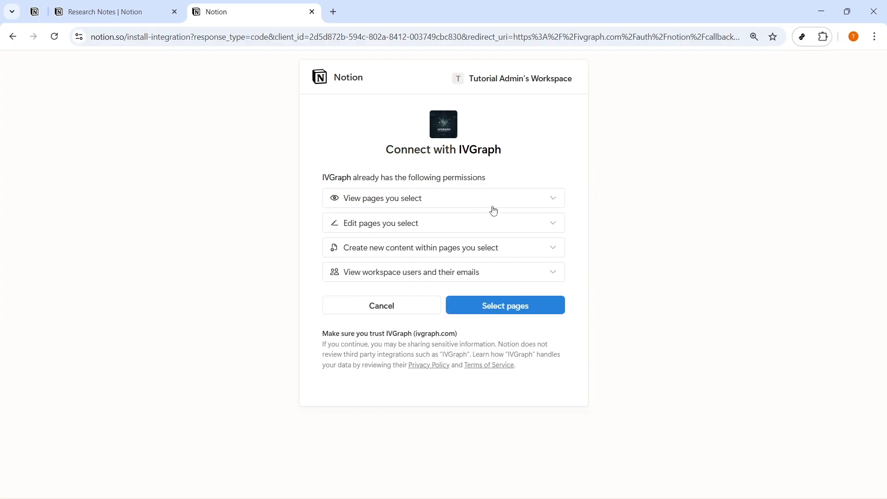
click(484, 227)
click(512, 233)
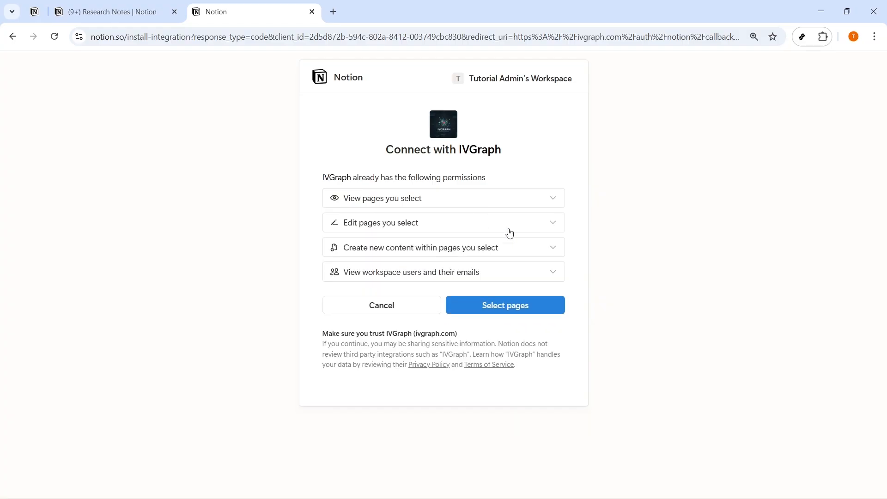
click(508, 250)
click(507, 253)
click(498, 278)
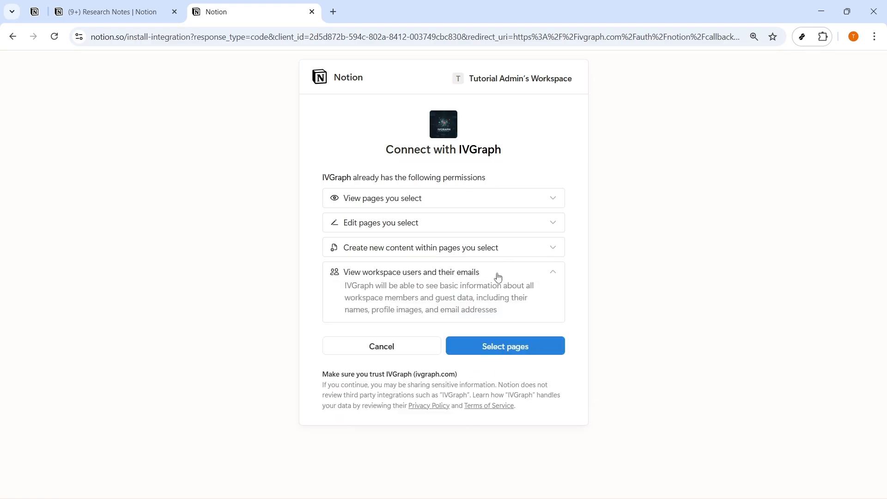
click(500, 278)
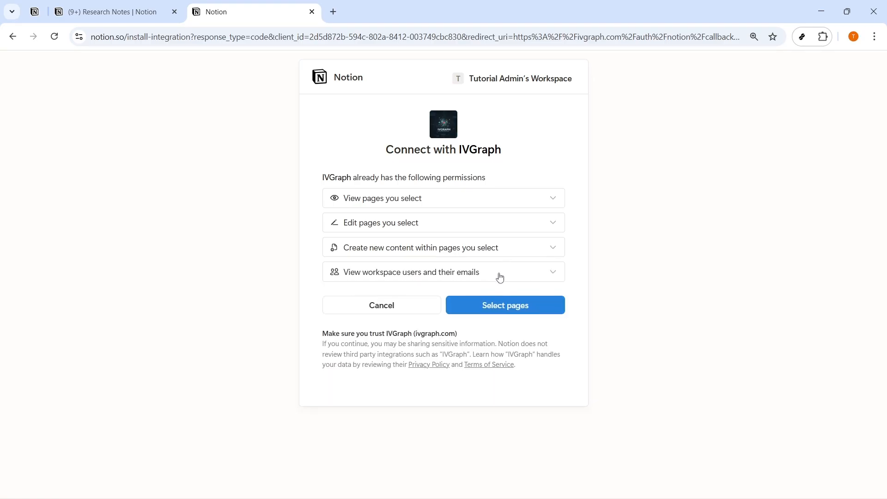
Step: Choose the private Research Notes page as the content shared with IVGraph and allow the access
click(519, 310)
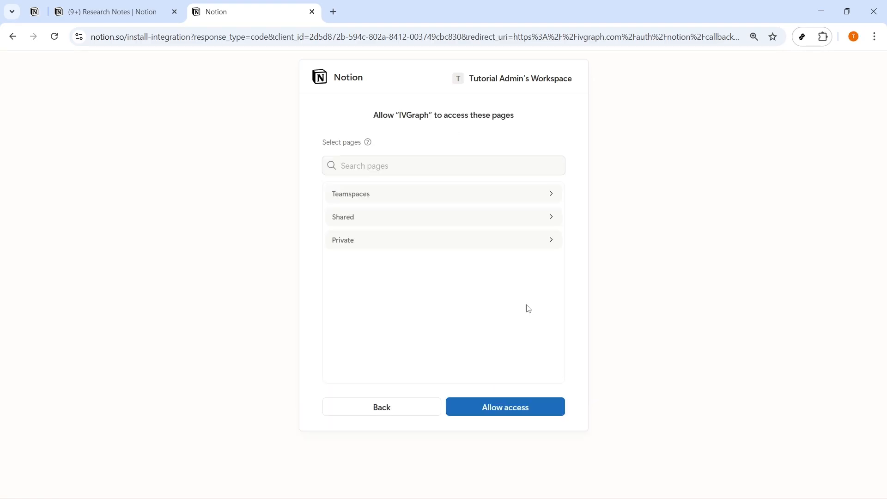
click(421, 243)
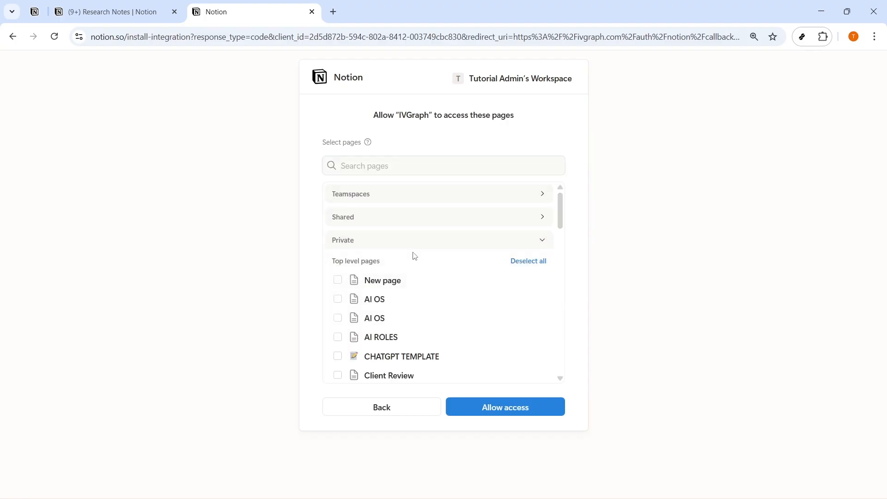
scroll(439, 347, down, 10)
scroll(407, 368, down, 4)
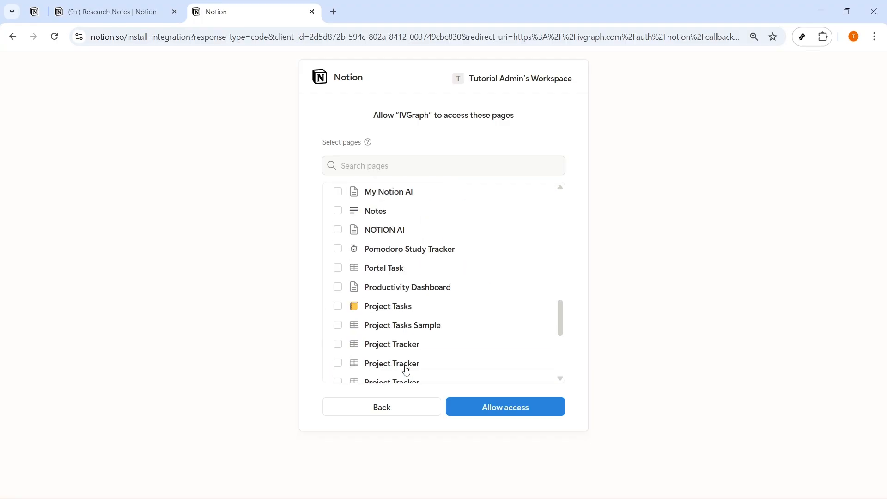
scroll(406, 369, down, 4)
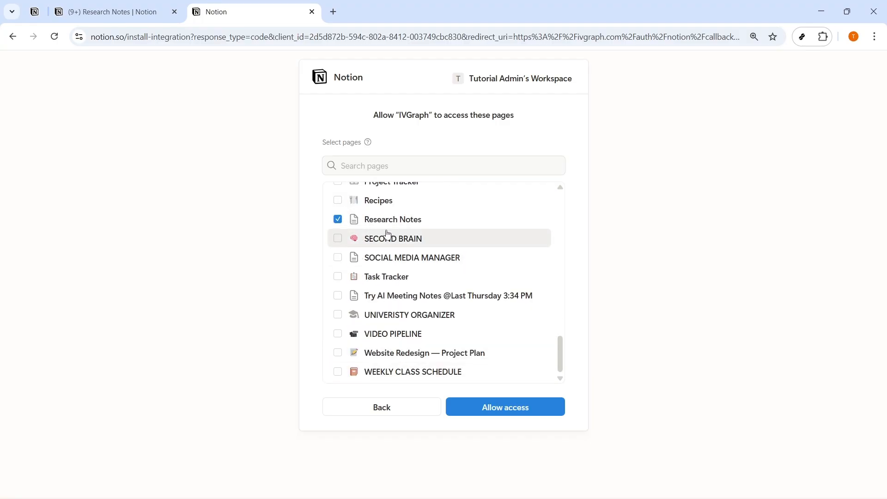
scroll(388, 241, down, 1)
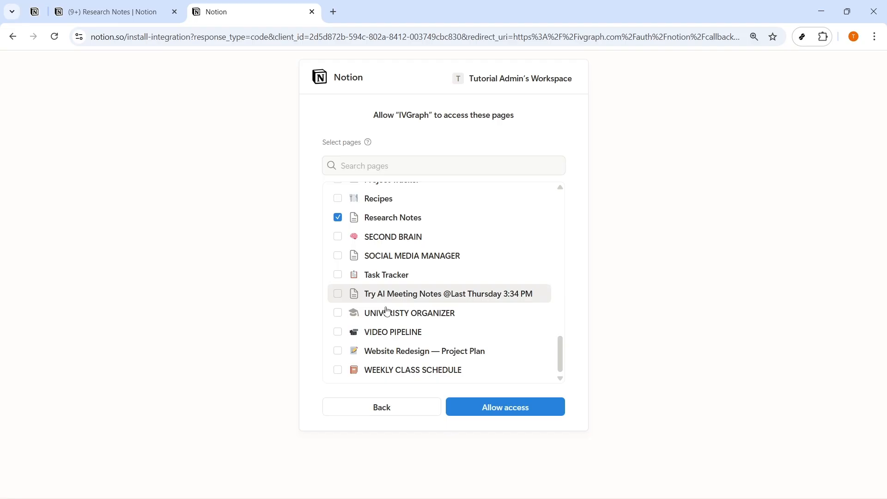
click(523, 411)
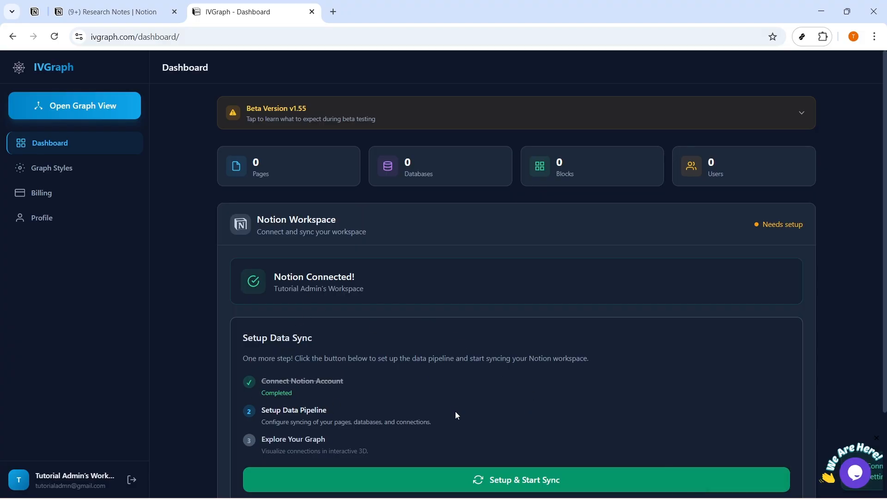
Step: Set up the data pipeline for the connected Notion workspace and start the sync
scroll(456, 414, down, 2)
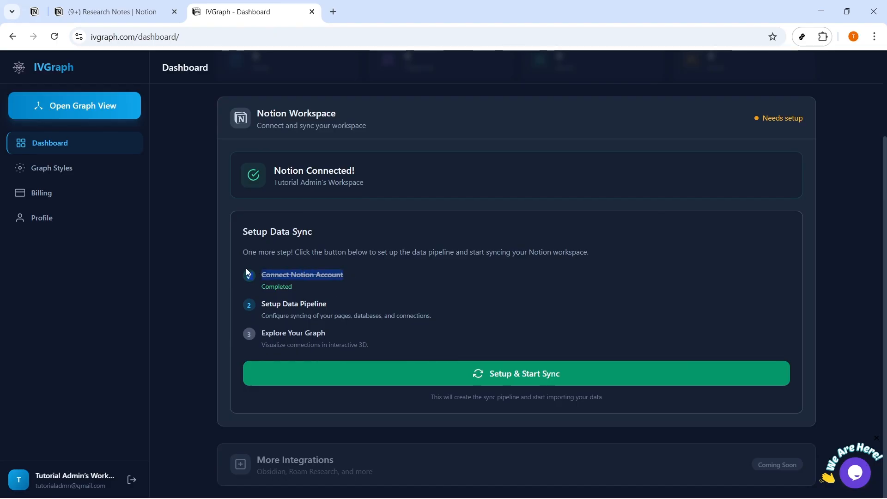
click(300, 293)
click(476, 376)
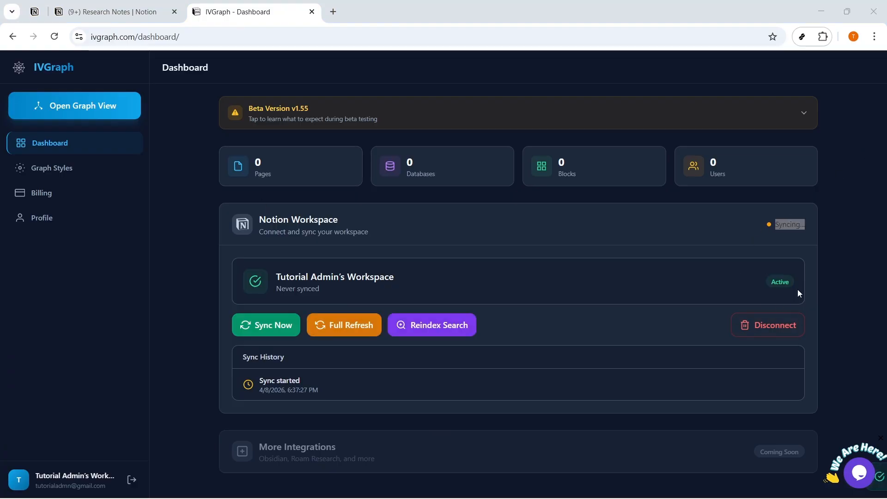
Step: Check the imported page count and the sync history entry on the dashboard
drag(281, 162, 267, 153)
click(273, 166)
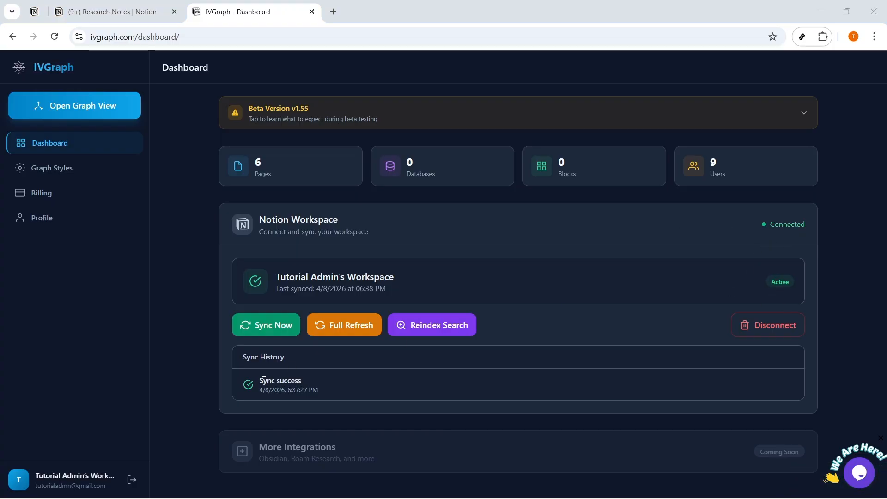
drag(306, 387, 252, 385)
double_click(257, 163)
click(253, 177)
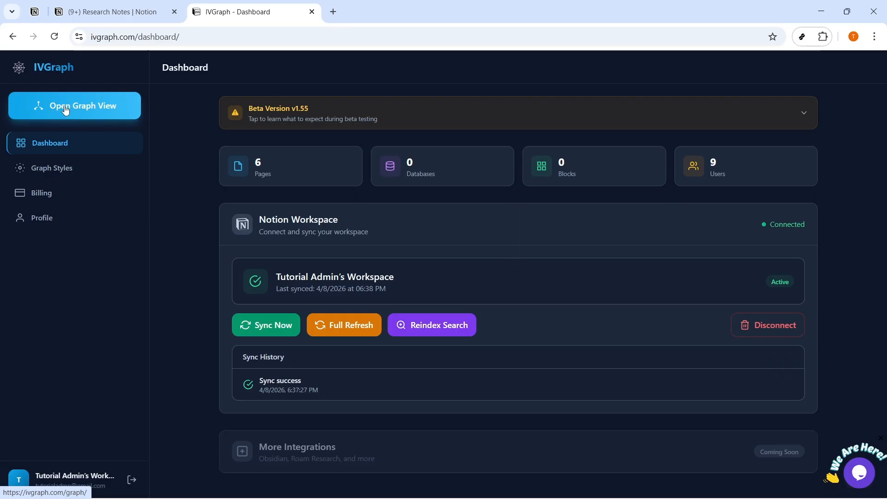
Step: Open the graph view and inspect individual page nodes connected to Research Notes
click(84, 107)
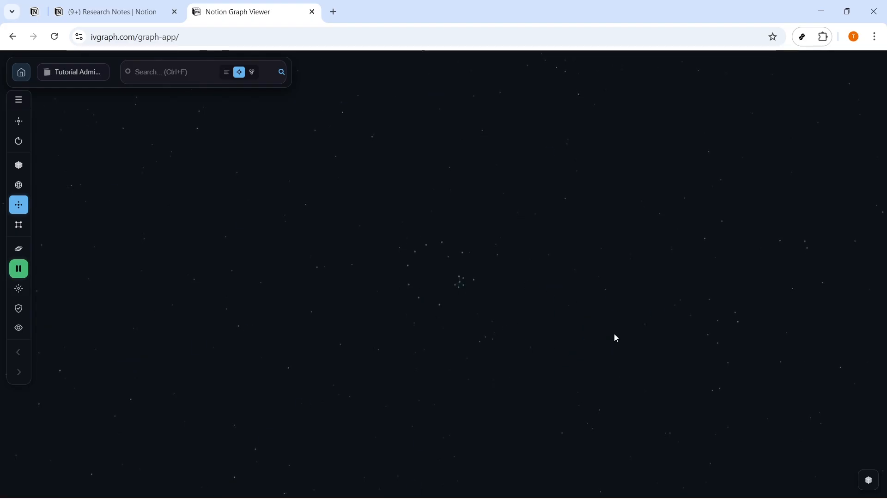
drag(644, 367, 345, 296)
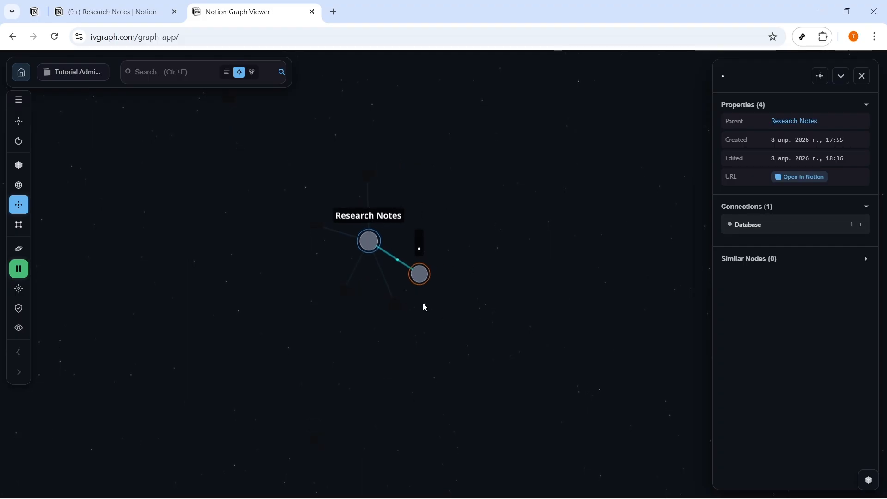
click(362, 177)
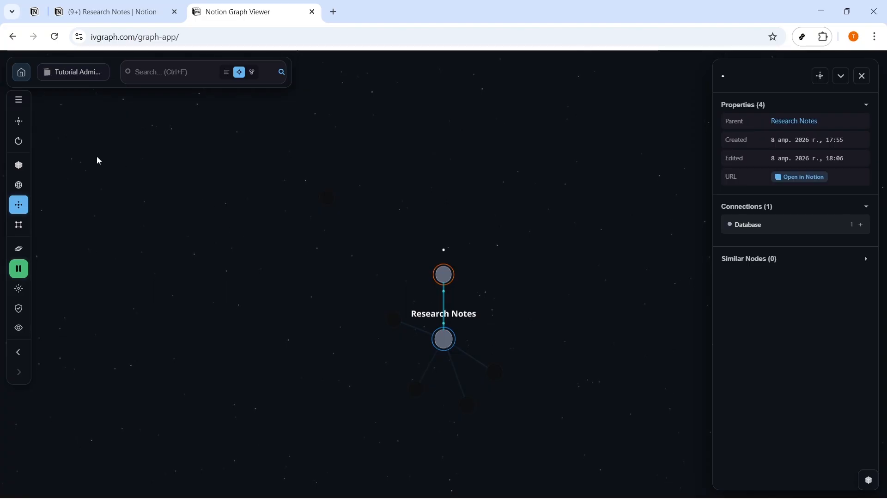
Step: Try keyword matching as the graph search mode and settle on the third search mode
click(230, 75)
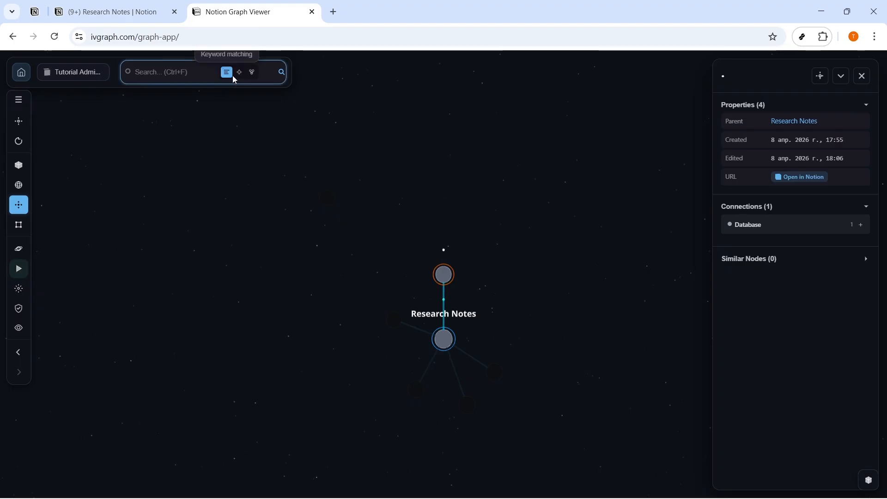
click(253, 76)
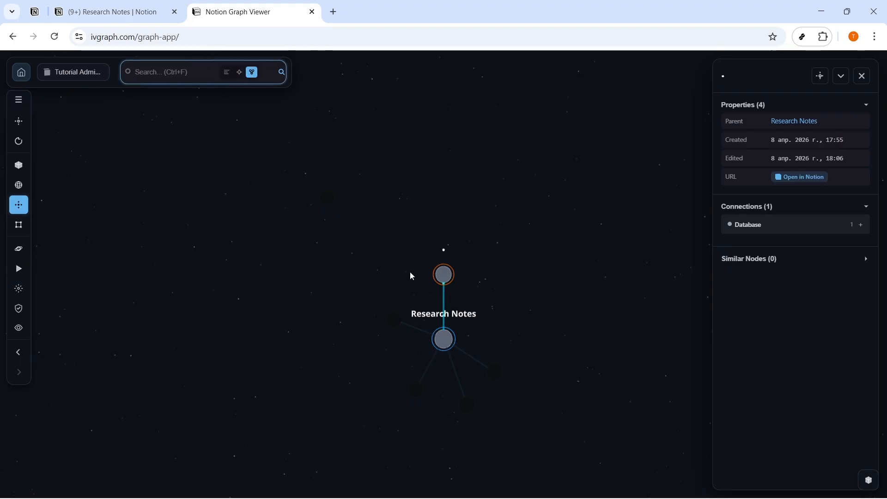
Step: Select the Research Notes node and expand its properties and its list of connections
drag(444, 339, 492, 294)
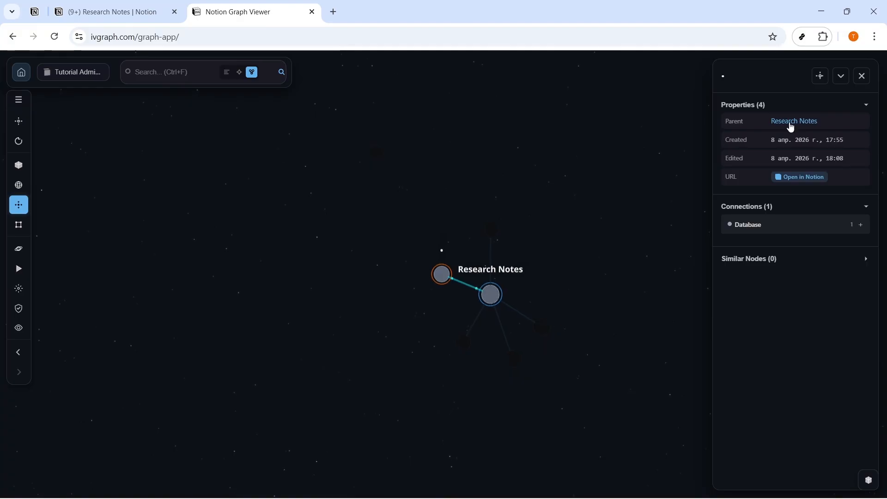
click(861, 107)
drag(463, 343, 283, 283)
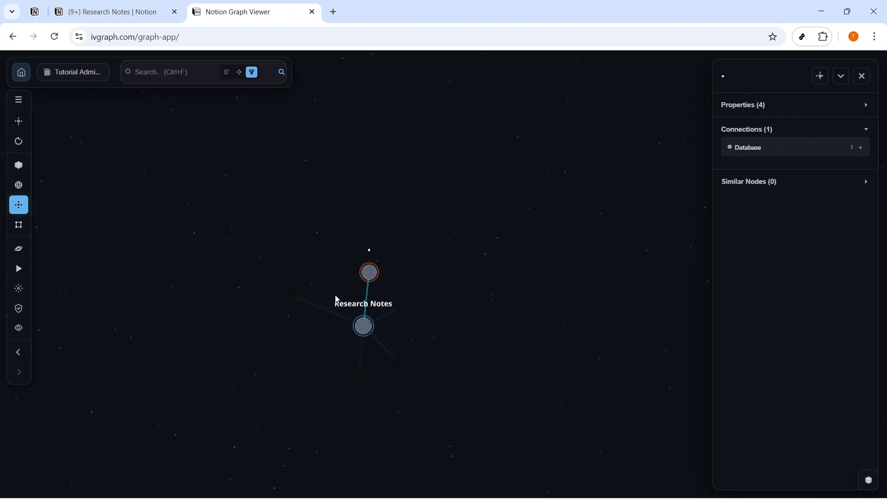
click(366, 325)
click(781, 109)
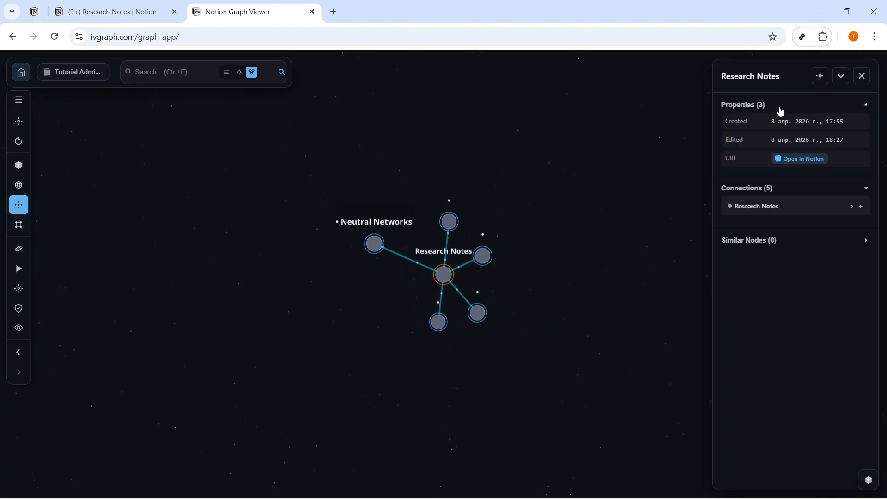
click(793, 206)
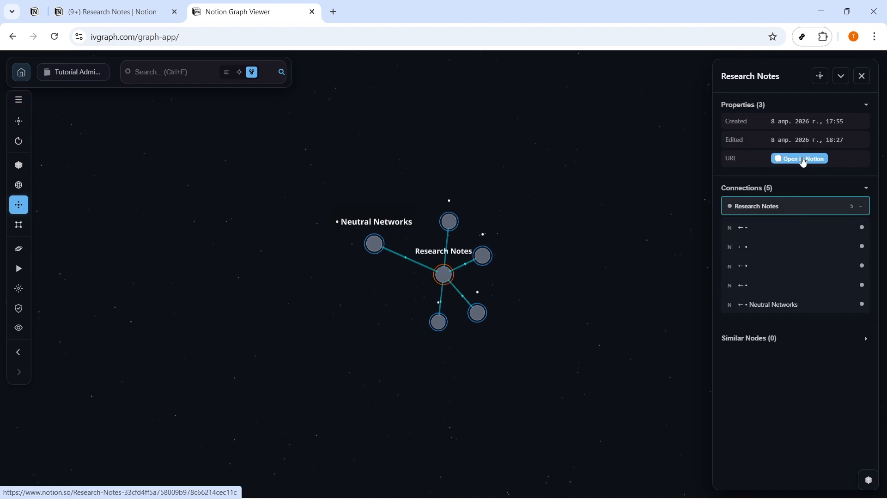
Step: Examine the Research Notes cluster from different distances and angles, select one connected node and collapse its connections section
scroll(530, 255, down, 5)
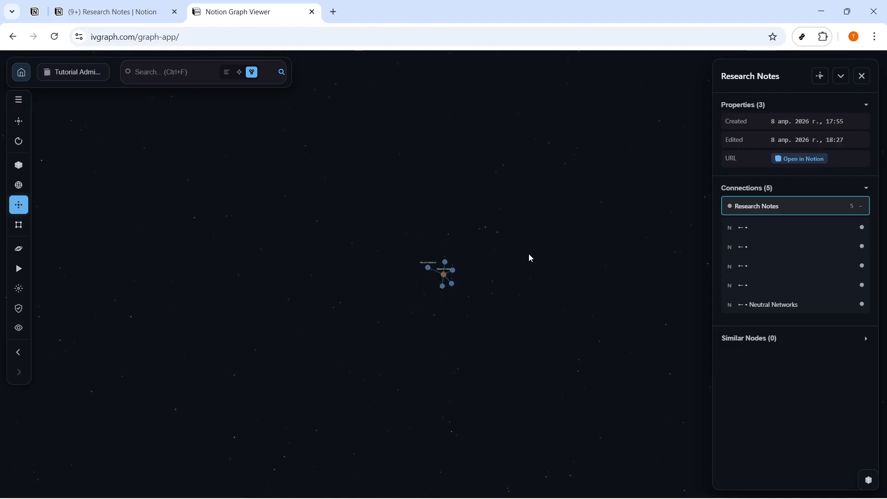
scroll(529, 255, up, 8)
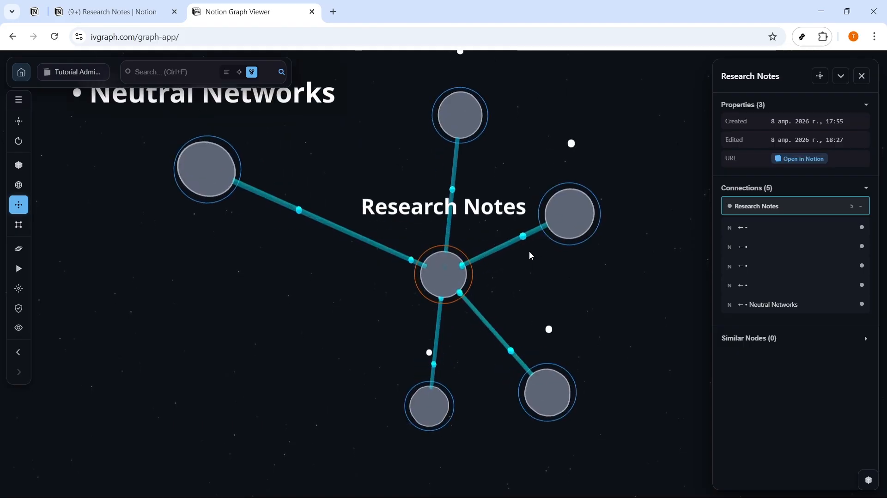
drag(423, 220, 428, 249)
click(437, 156)
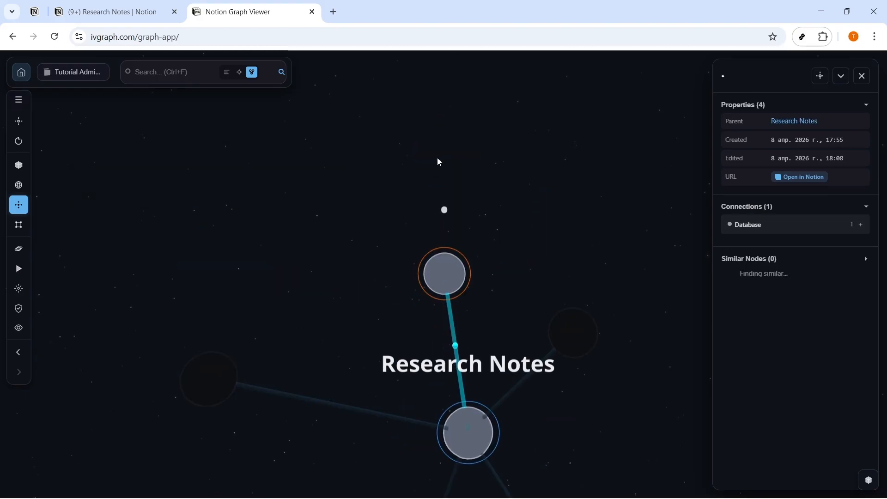
drag(528, 211, 436, 320)
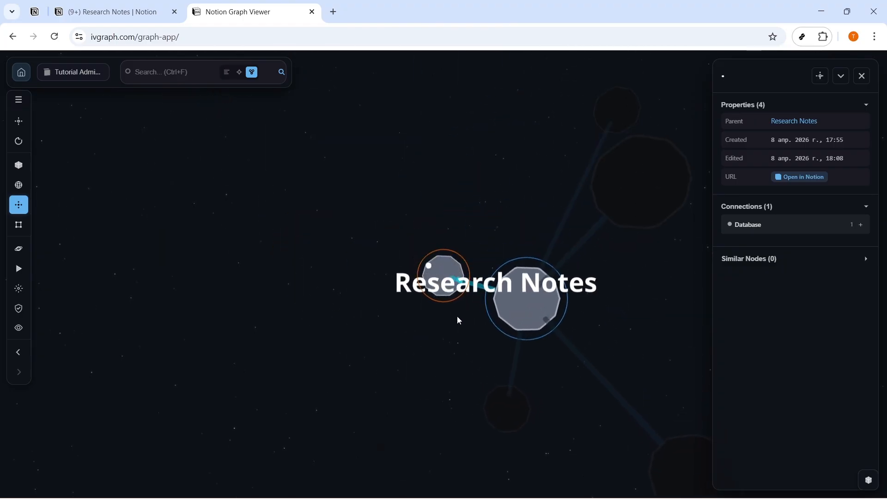
scroll(457, 319, down, 5)
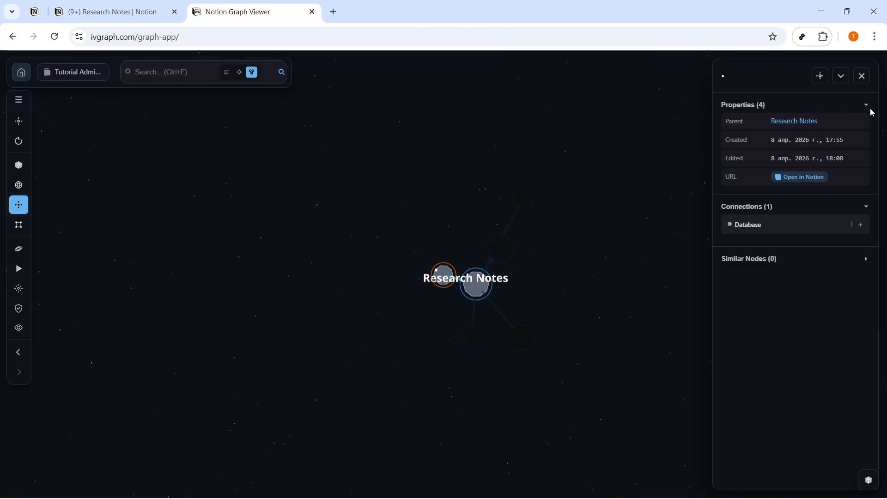
click(754, 210)
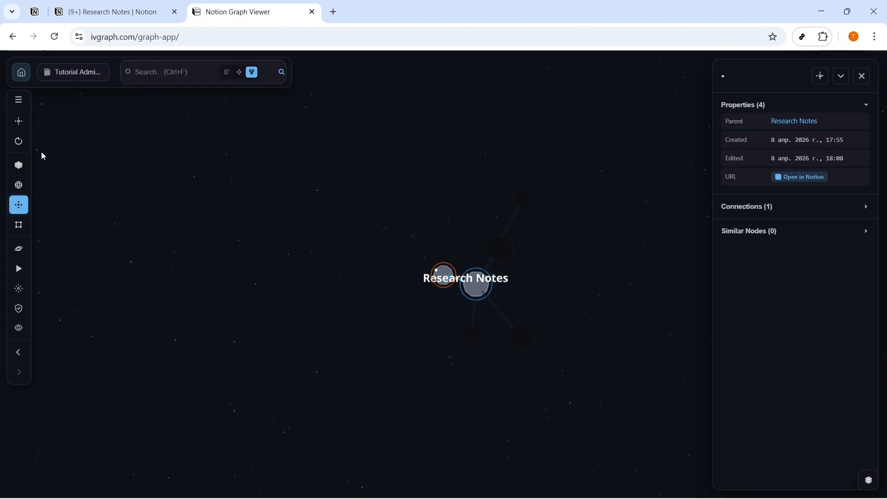
Step: Switch the graph to the cube display mode showing all nodes and go to the selected node's parent, Research Notes
click(19, 165)
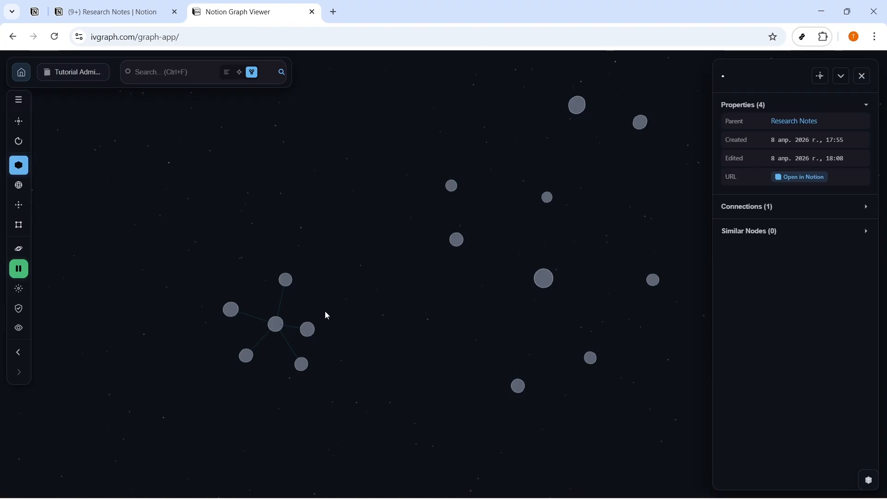
scroll(407, 245, down, 5)
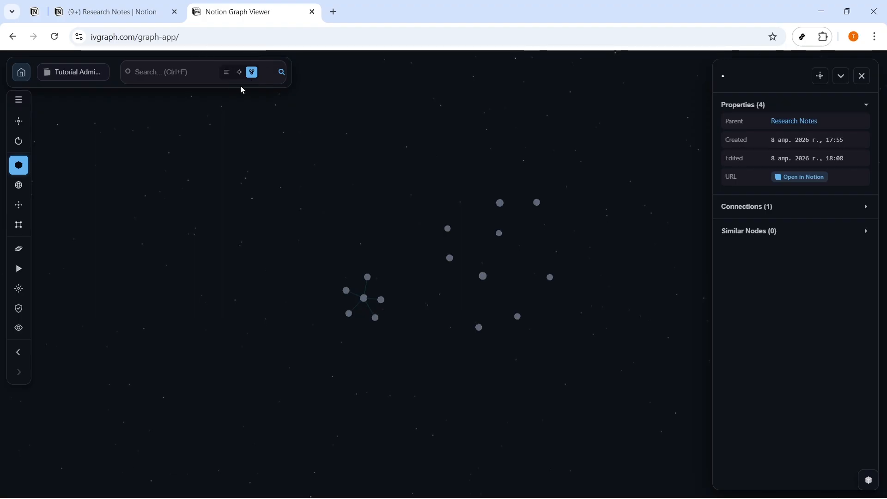
click(788, 121)
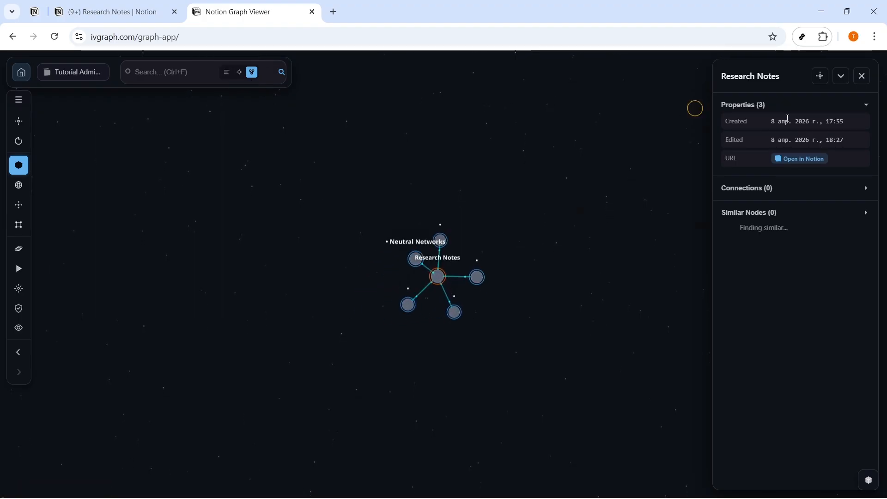